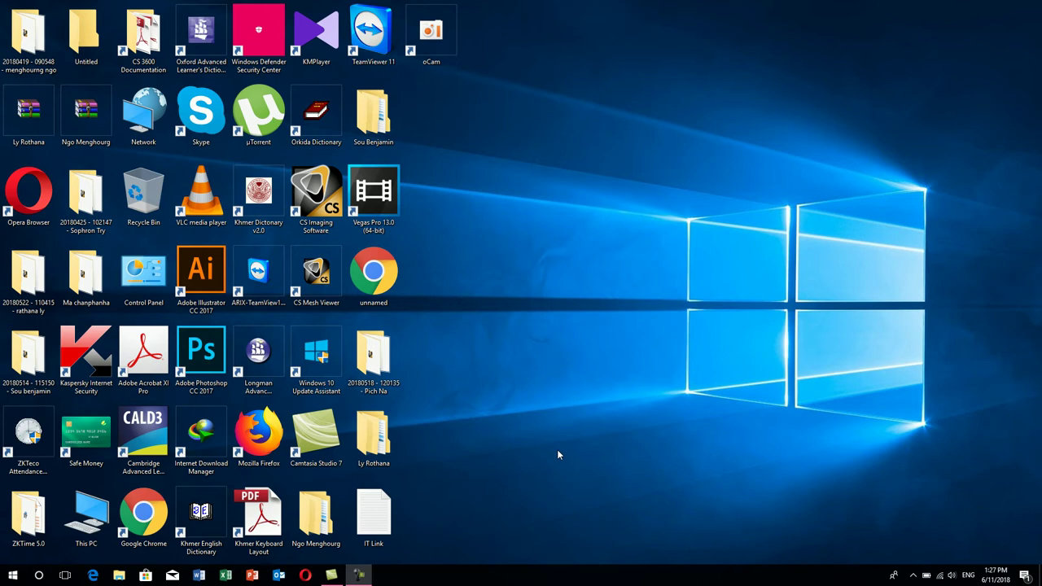
- Refresh the desktop, launch Word and start a new blank document
{"action": "right_click", "coordinate": [592, 261]}
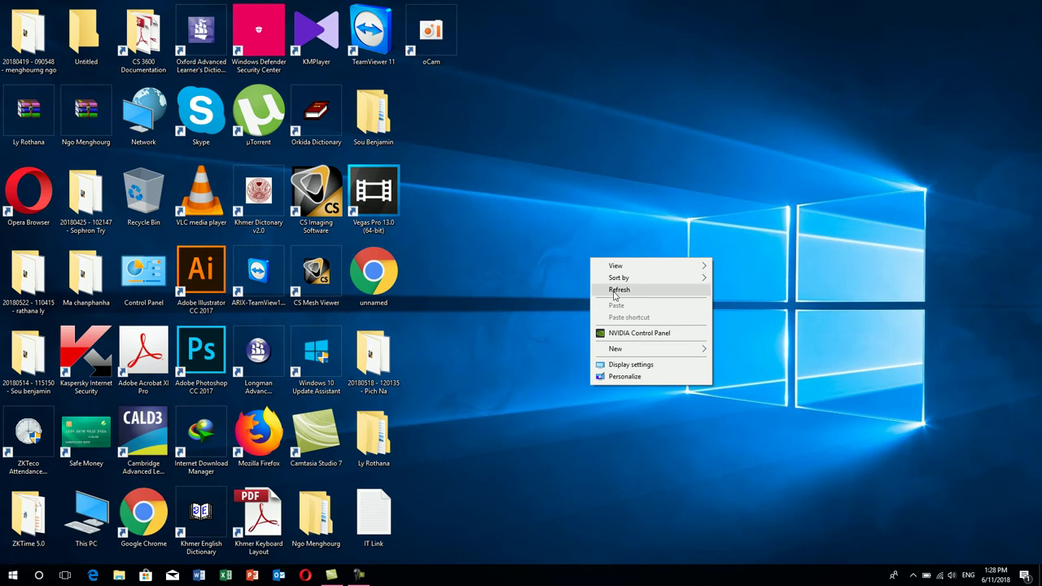
{"action": "left_click", "coordinate": [617, 290]}
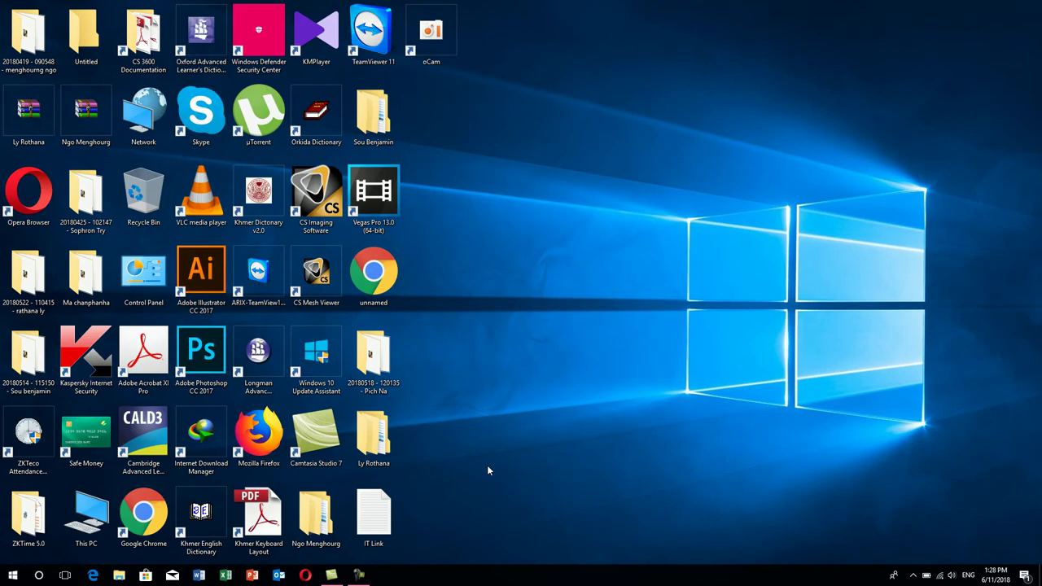
{"action": "left_click", "coordinate": [199, 576]}
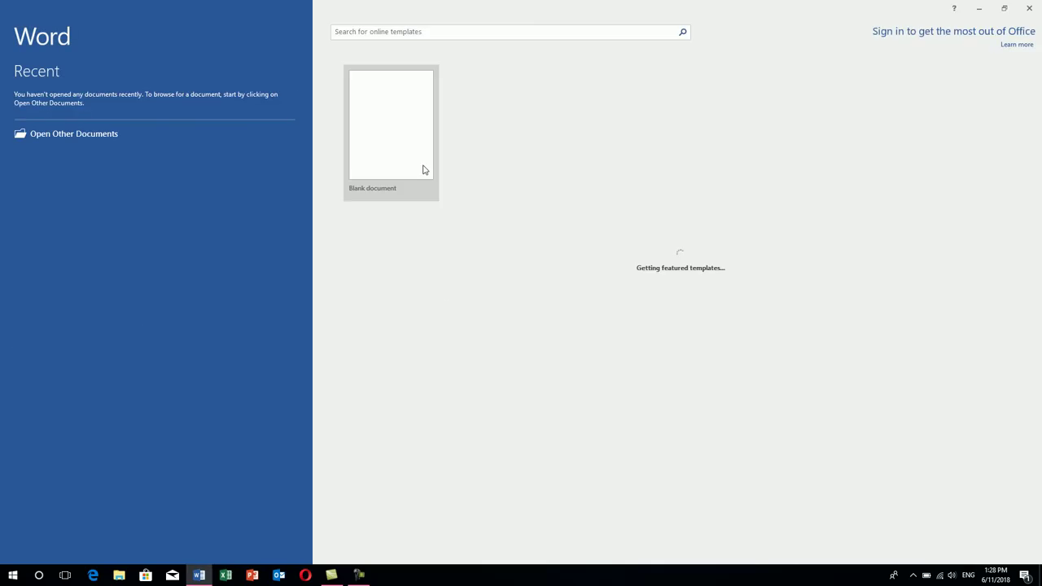
{"action": "left_click", "coordinate": [405, 167]}
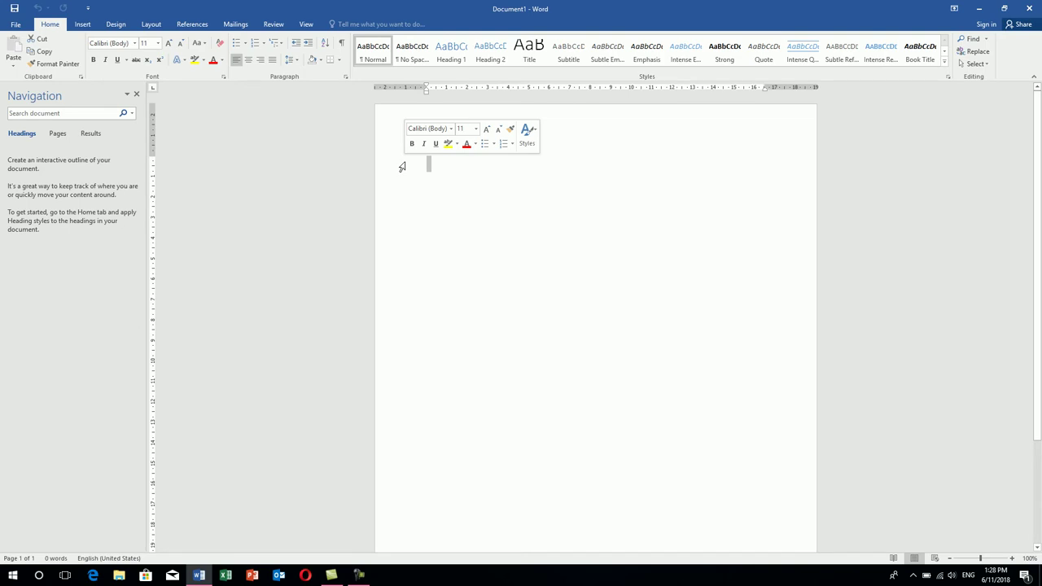
- Dismiss the activation prompt and navigation pane, then zoom the page to 190%
{"action": "left_click", "coordinate": [629, 394]}
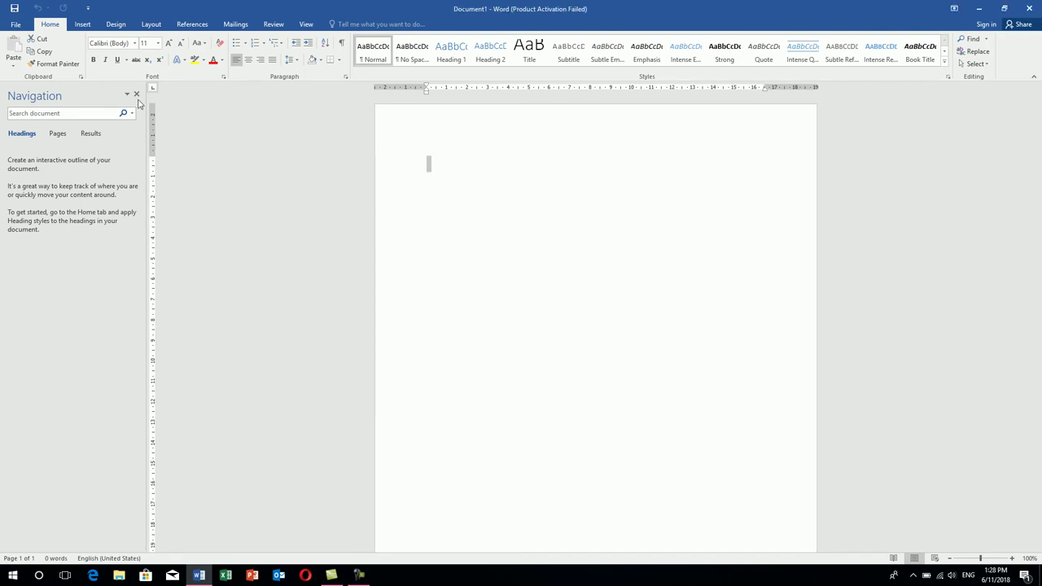
{"action": "left_click", "coordinate": [136, 95]}
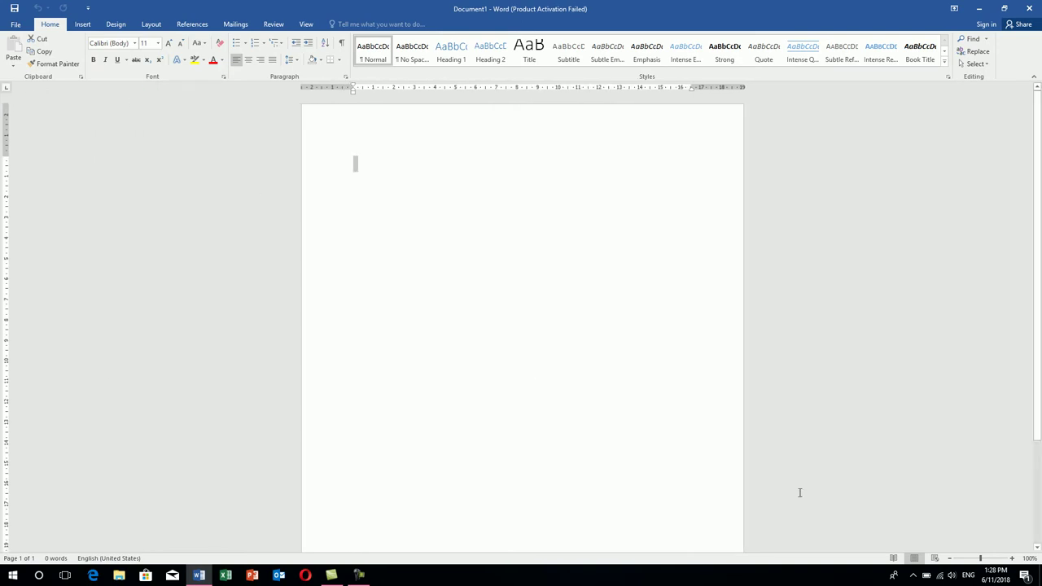
{"action": "left_click", "coordinate": [1012, 559]}
{"action": "left_click", "coordinate": [1012, 559]}
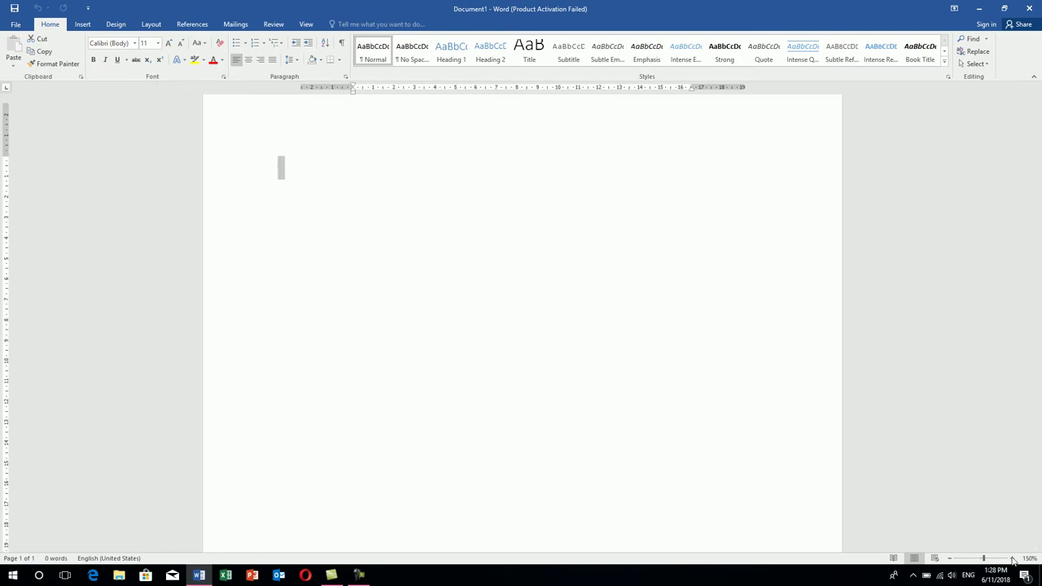
{"action": "left_click", "coordinate": [1012, 559]}
{"action": "left_click", "coordinate": [1012, 559]}
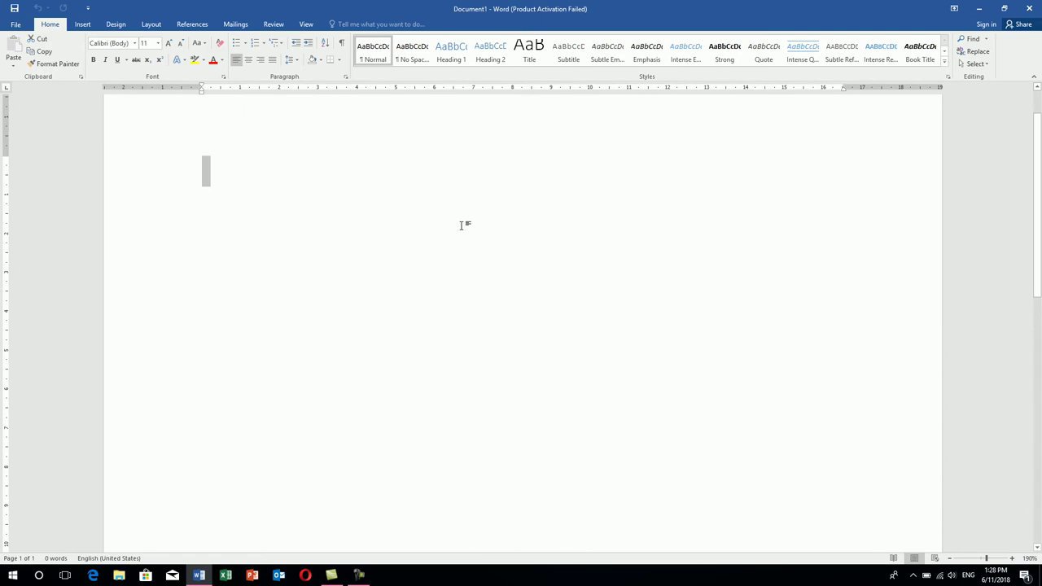
- Minimize Word and browse to the Limons 2000 folder under \\192.168.1.239\File_Share\Clip 2018
{"action": "left_click", "coordinate": [978, 8]}
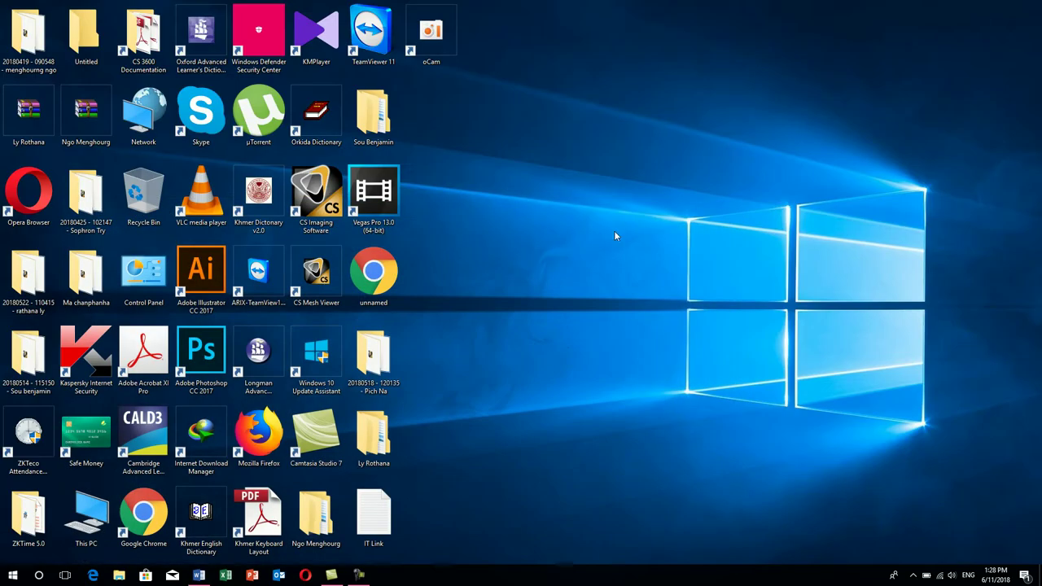
{"action": "right_click", "coordinate": [565, 344]}
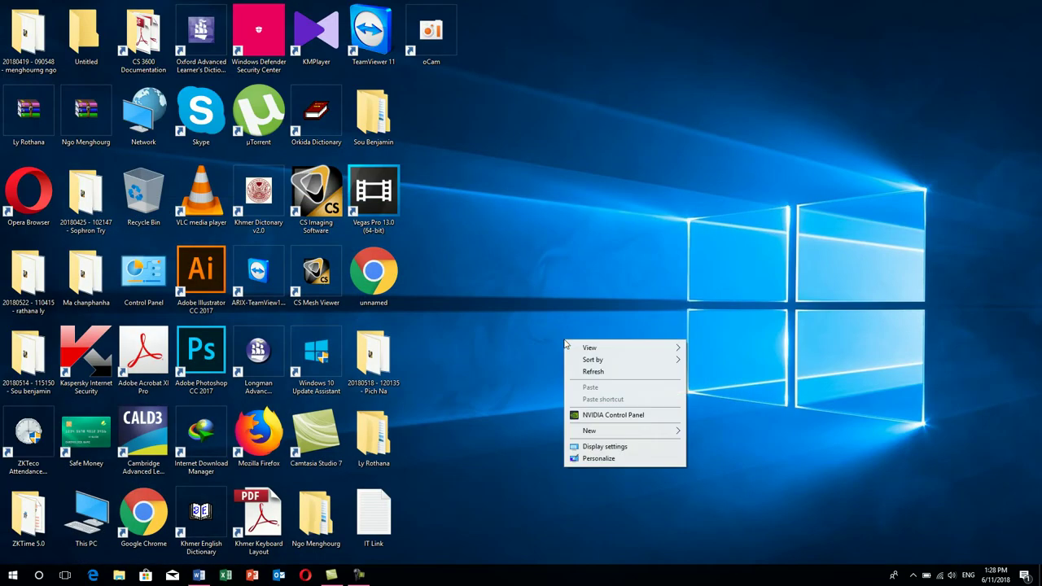
{"action": "left_click", "coordinate": [609, 372]}
{"action": "key", "text": "super+r"}
{"action": "key", "text": "Escape"}
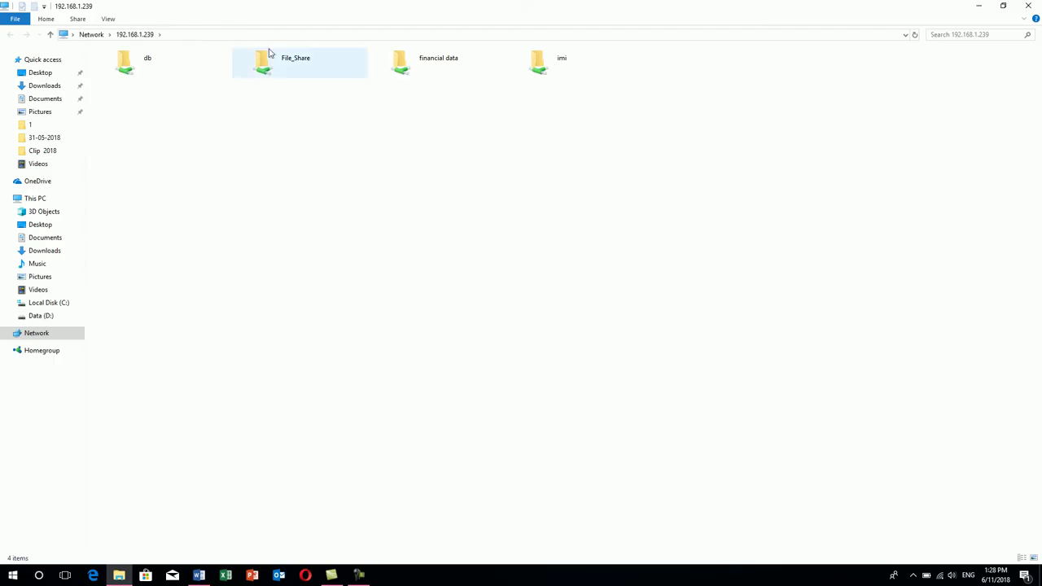
{"action": "double_click", "coordinate": [269, 51]}
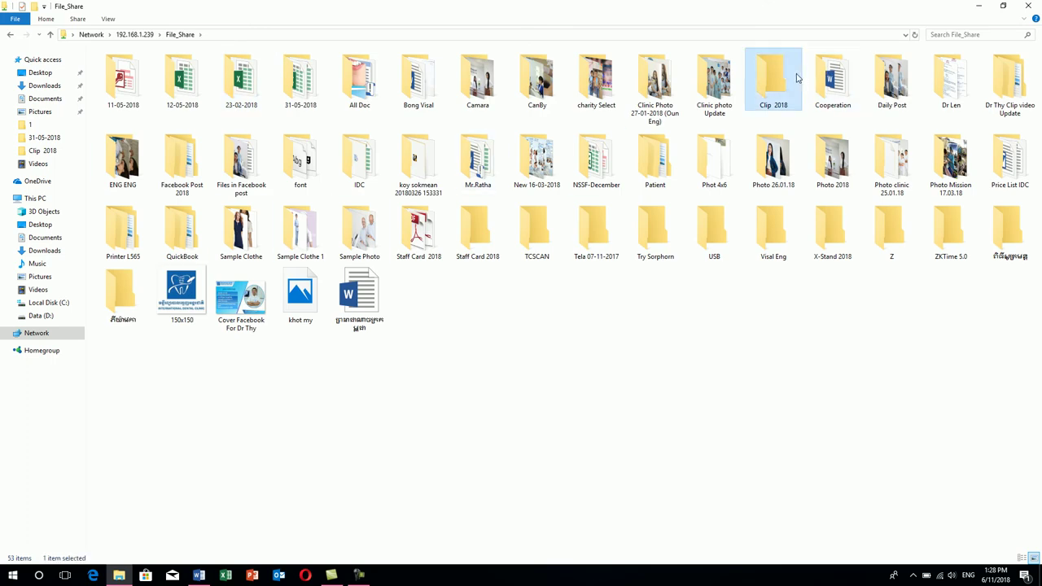
{"action": "double_click", "coordinate": [792, 78]}
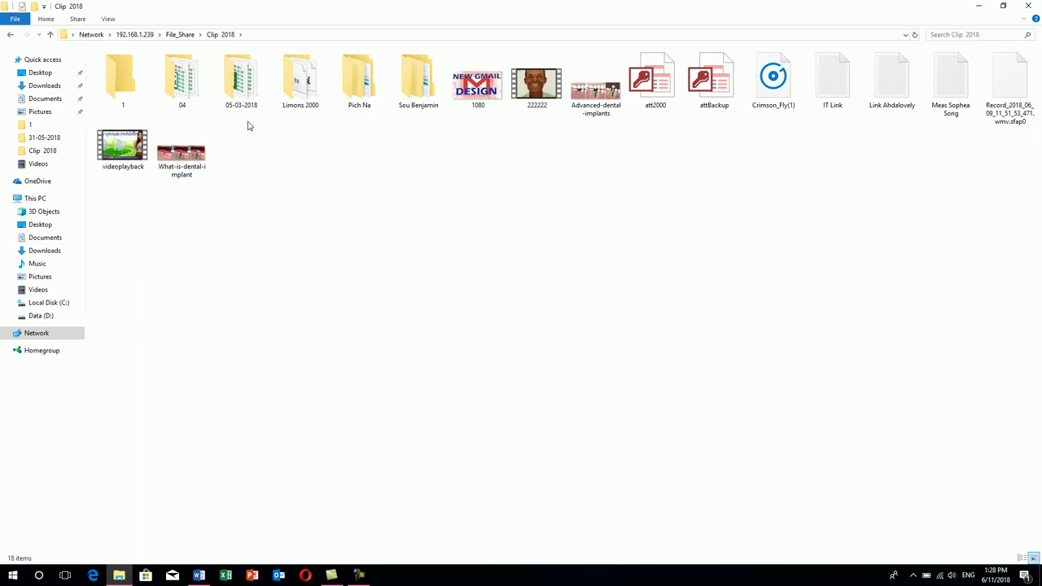
{"action": "double_click", "coordinate": [317, 109]}
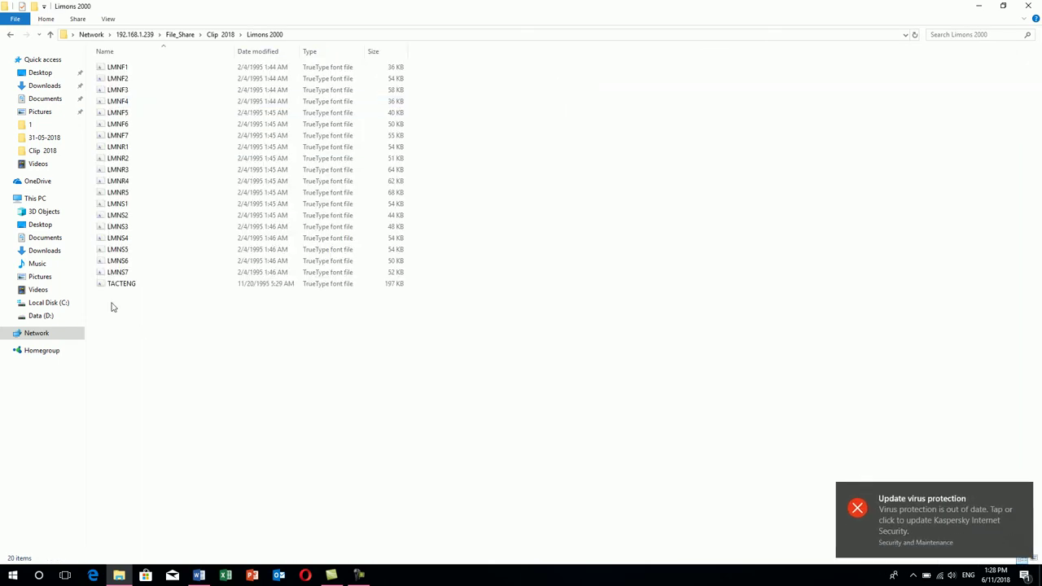
- Copy the TACTENG font file and close the folder window
{"action": "left_click", "coordinate": [124, 285]}
{"action": "right_click", "coordinate": [126, 286]}
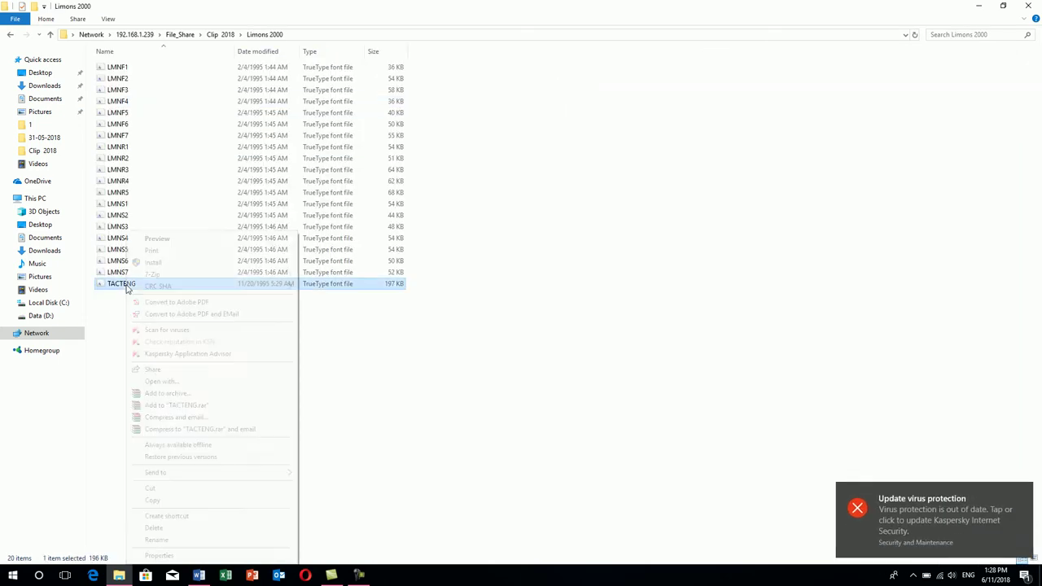
{"action": "left_click", "coordinate": [153, 500]}
{"action": "left_click", "coordinate": [1028, 6]}
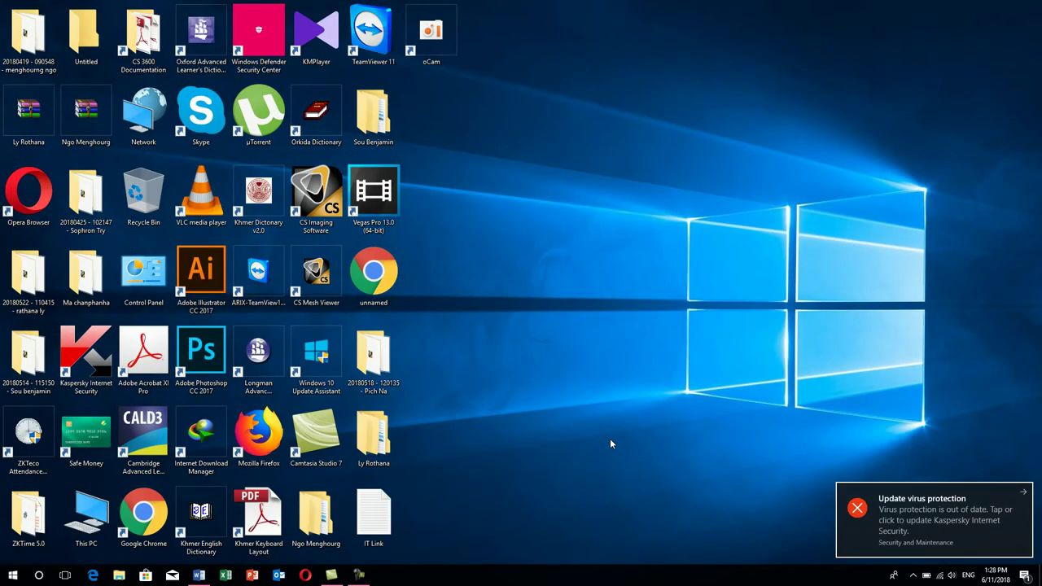
- Open the Windows Fonts folder via Run 'fon' and paste TACTENG, replacing the existing font
{"action": "key", "text": "super+r"}
{"action": "type", "text": "fon"}
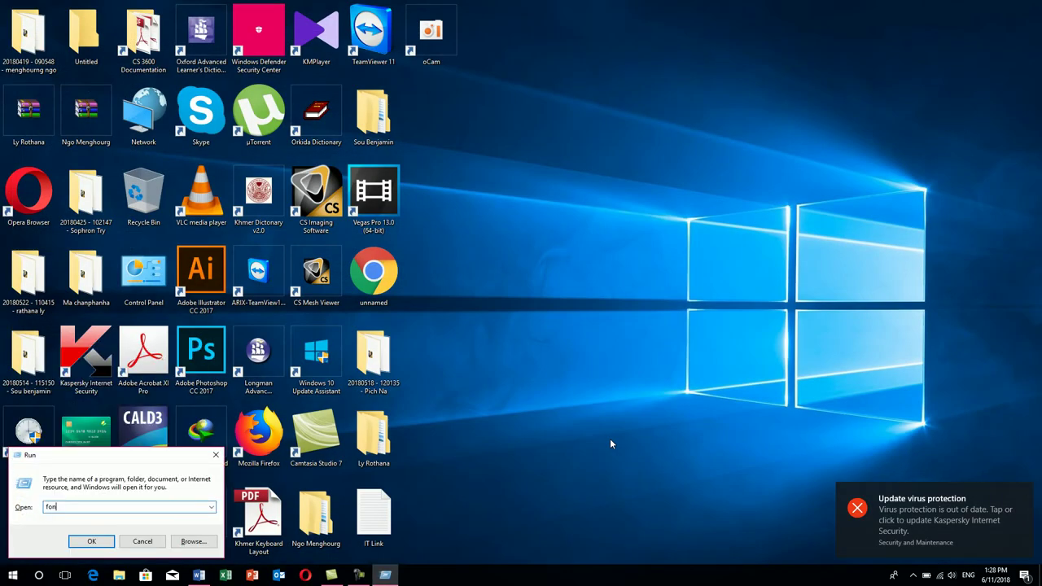
{"action": "key", "text": "Return"}
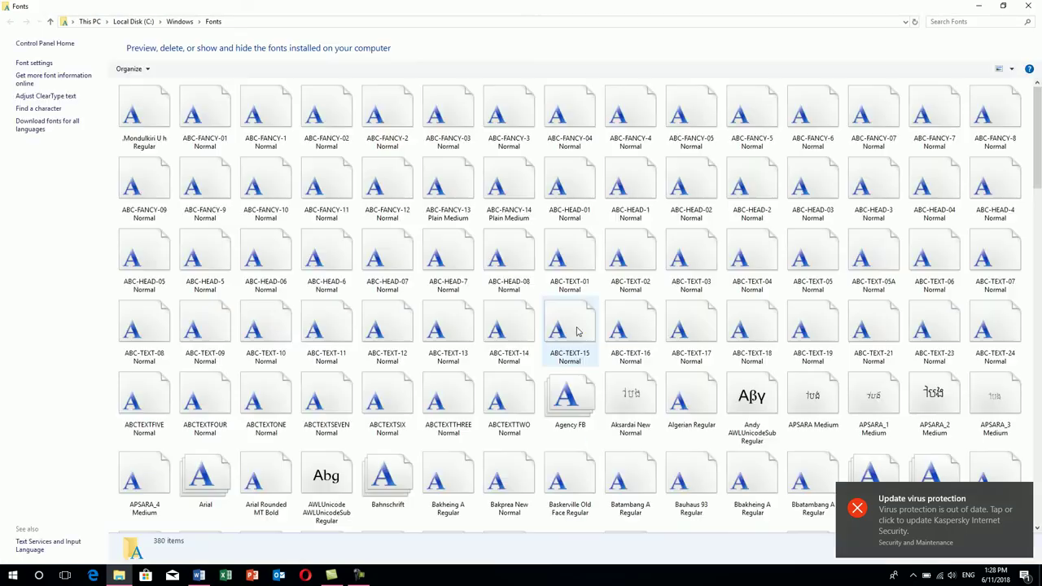
{"action": "right_click", "coordinate": [537, 231]}
{"action": "left_click", "coordinate": [561, 284]}
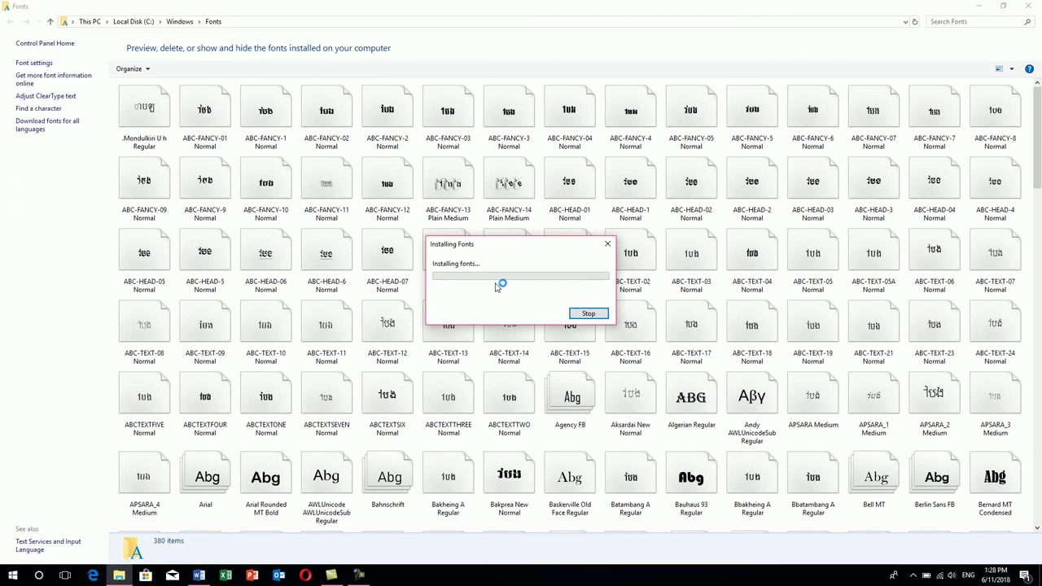
{"action": "left_click", "coordinate": [550, 295]}
- Close the Fonts folder, refresh the desktop and return to the Word document
{"action": "left_click", "coordinate": [1028, 5]}
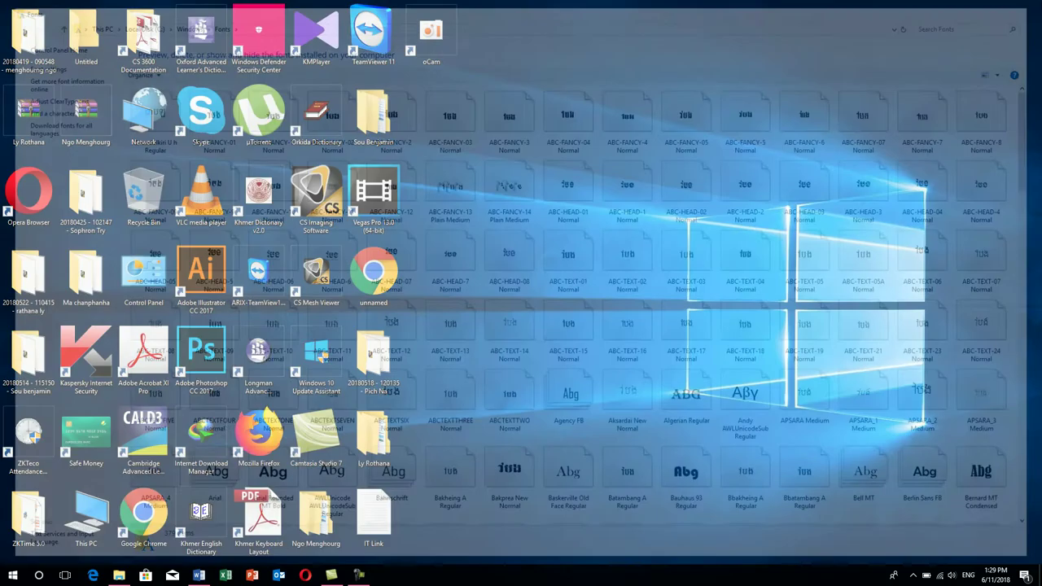
{"action": "right_click", "coordinate": [617, 333]}
{"action": "left_click", "coordinate": [645, 365]}
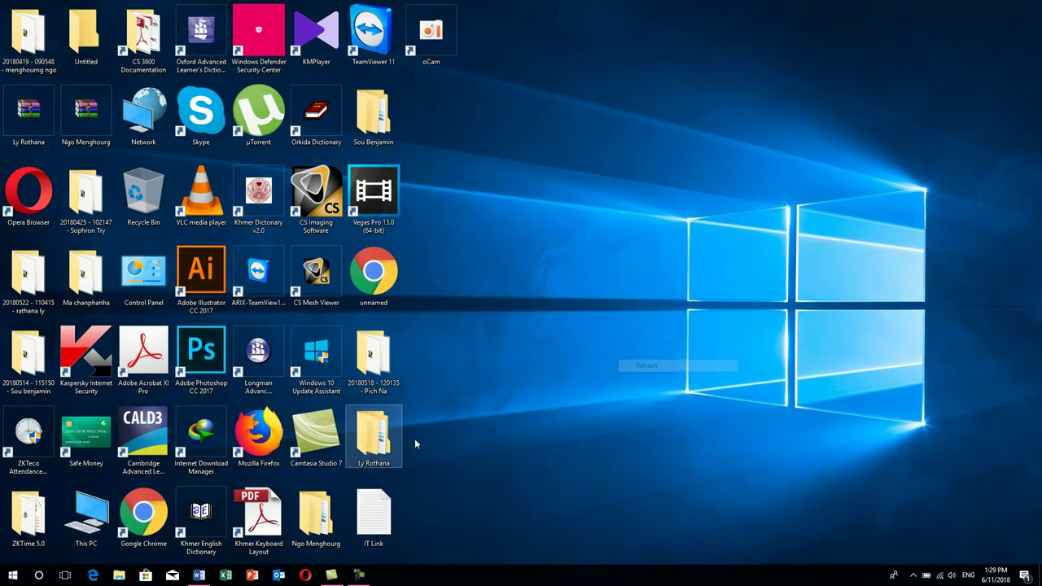
{"action": "left_click", "coordinate": [199, 576]}
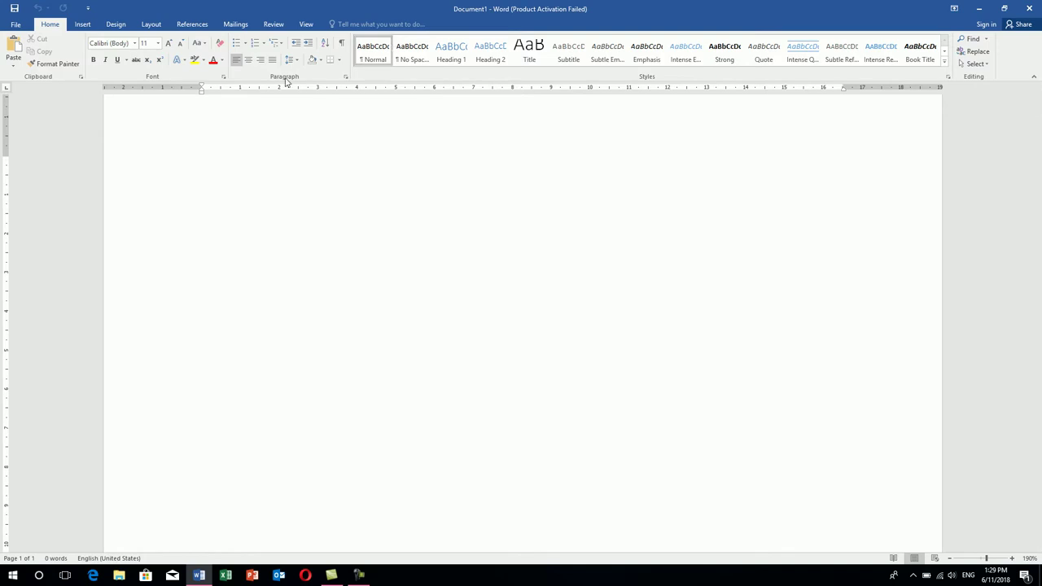
- Centre the paragraph, set the font size to 22 and scroll through the font list
{"action": "left_click", "coordinate": [249, 60]}
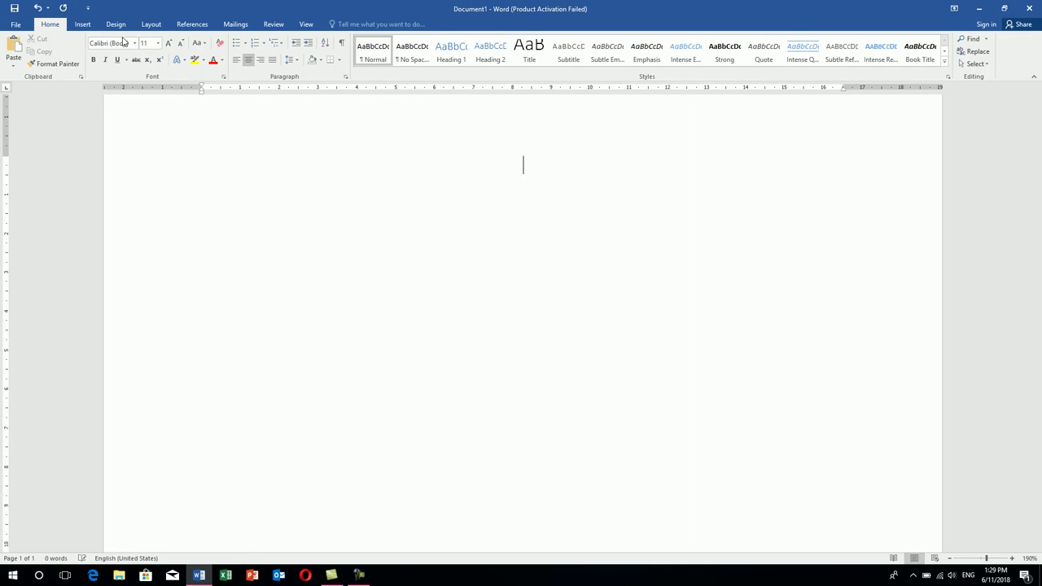
{"action": "left_click", "coordinate": [158, 43]}
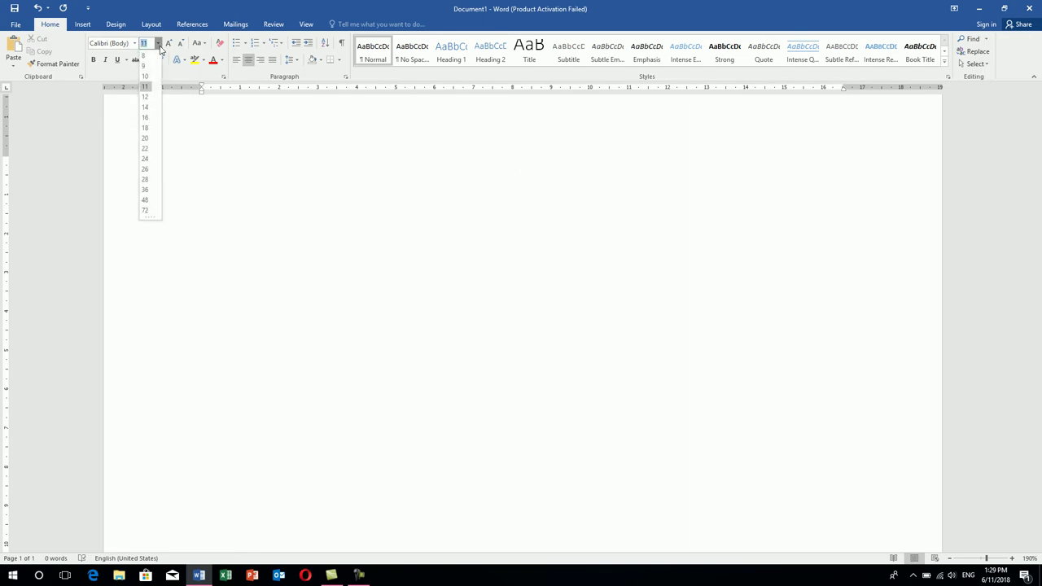
{"action": "left_click", "coordinate": [146, 148]}
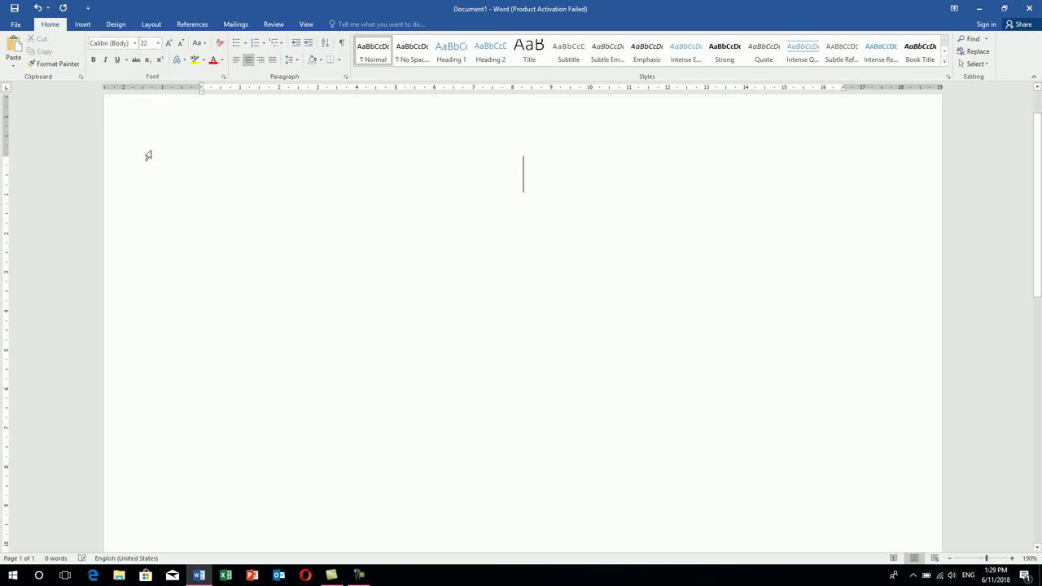
{"action": "left_click", "coordinate": [135, 44]}
{"action": "scroll", "coordinate": [220, 163], "scroll_direction": "down", "scroll_amount": 5}
{"action": "scroll", "coordinate": [216, 217], "scroll_direction": "down", "scroll_amount": 10}
{"action": "scroll", "coordinate": [216, 216], "scroll_direction": "down", "scroll_amount": 10}
{"action": "scroll", "coordinate": [216, 257], "scroll_direction": "down", "scroll_amount": 10}
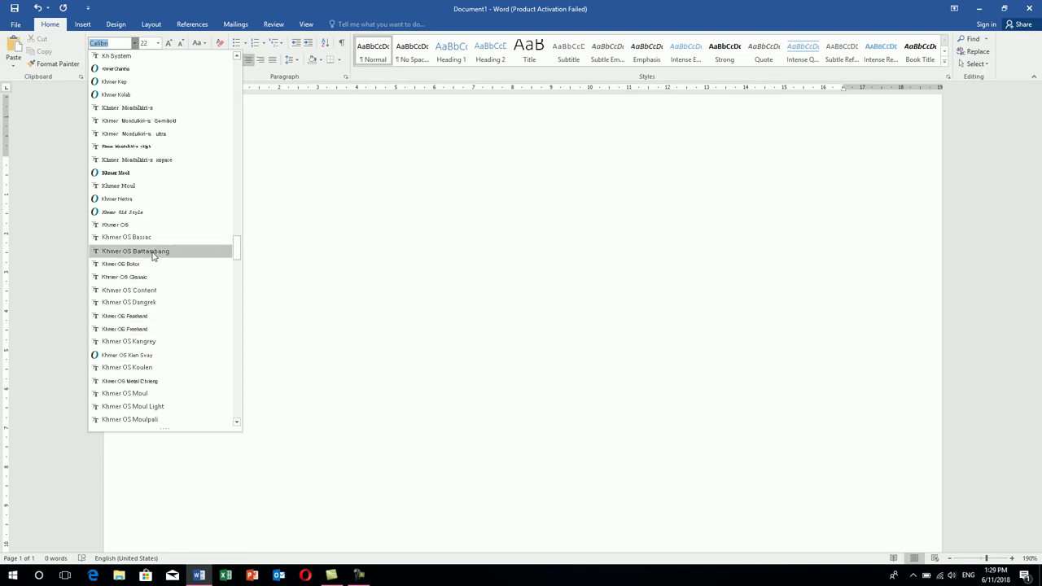
- Apply the Khmer Moul font and test it with a letter B, then delete it
{"action": "left_click", "coordinate": [157, 188]}
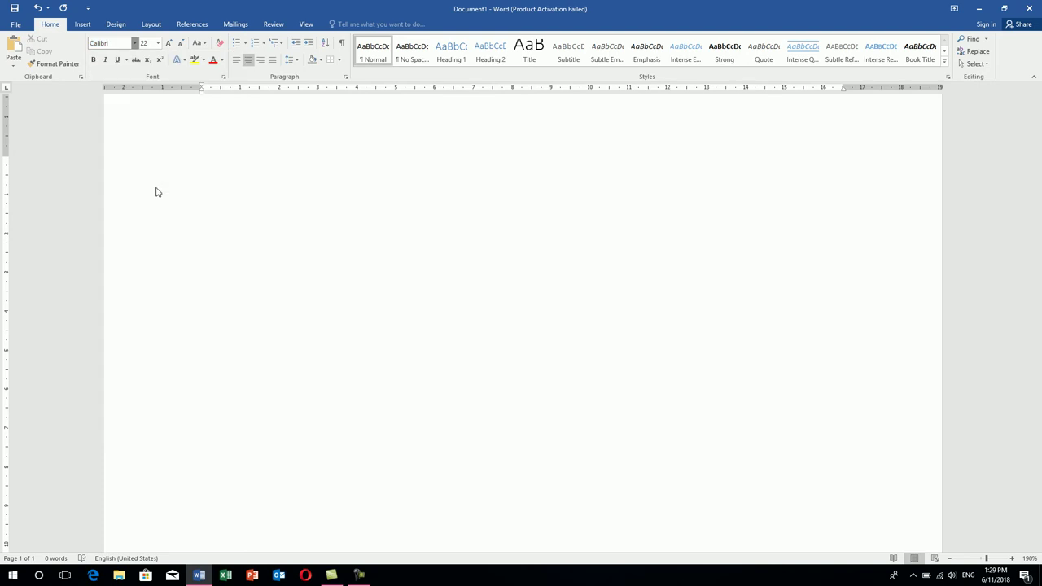
{"action": "type", "text": "B"}
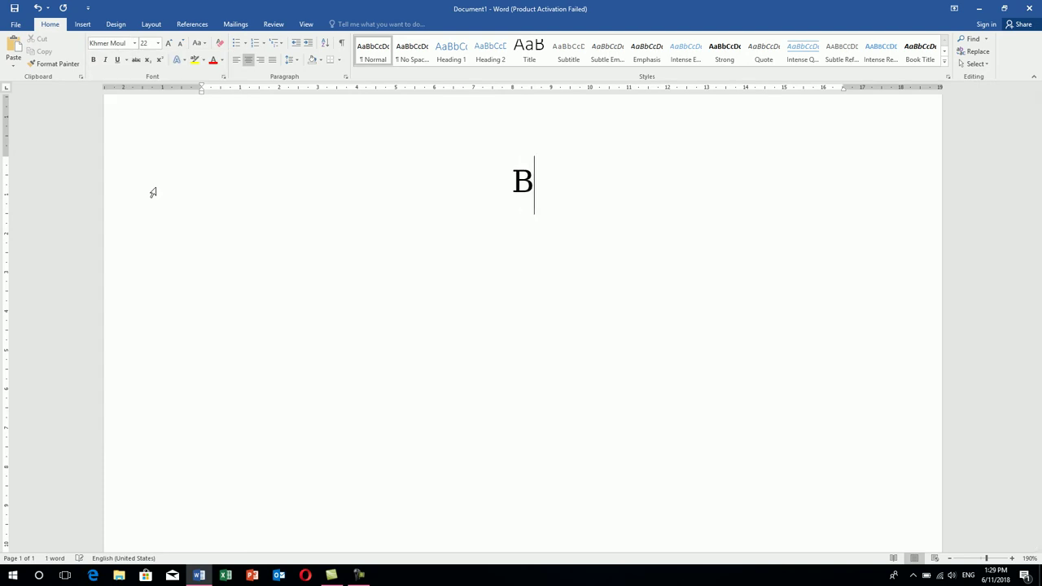
{"action": "key", "text": "BackSpace"}
- Switch the keyboard to Khmer, reapply Khmer Moul and type ព្រះរាជាណាចក្រកម្ពុជា on its own line
{"action": "key", "text": "alt"}
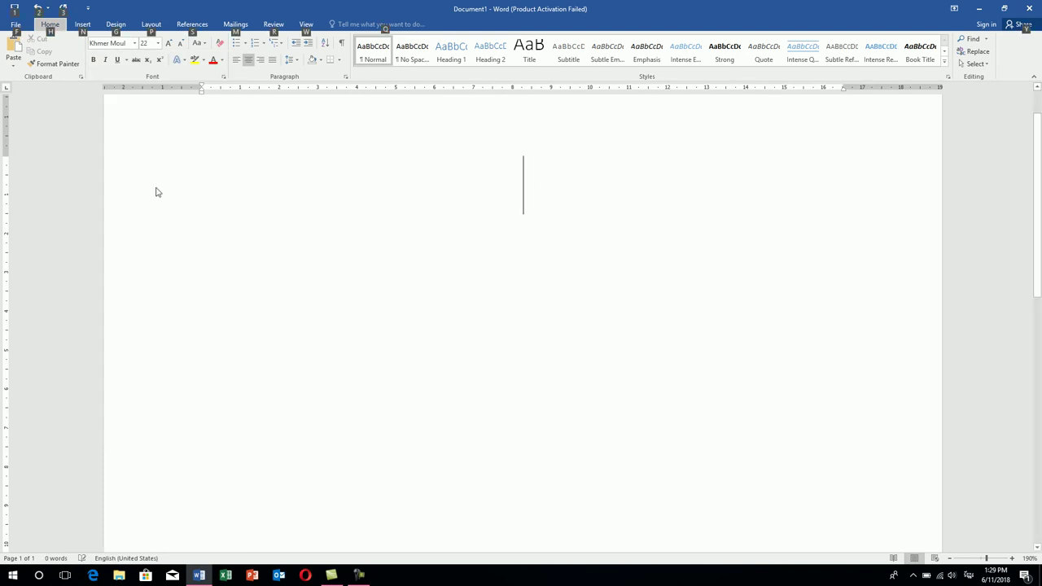
{"action": "key", "text": "alt+shift"}
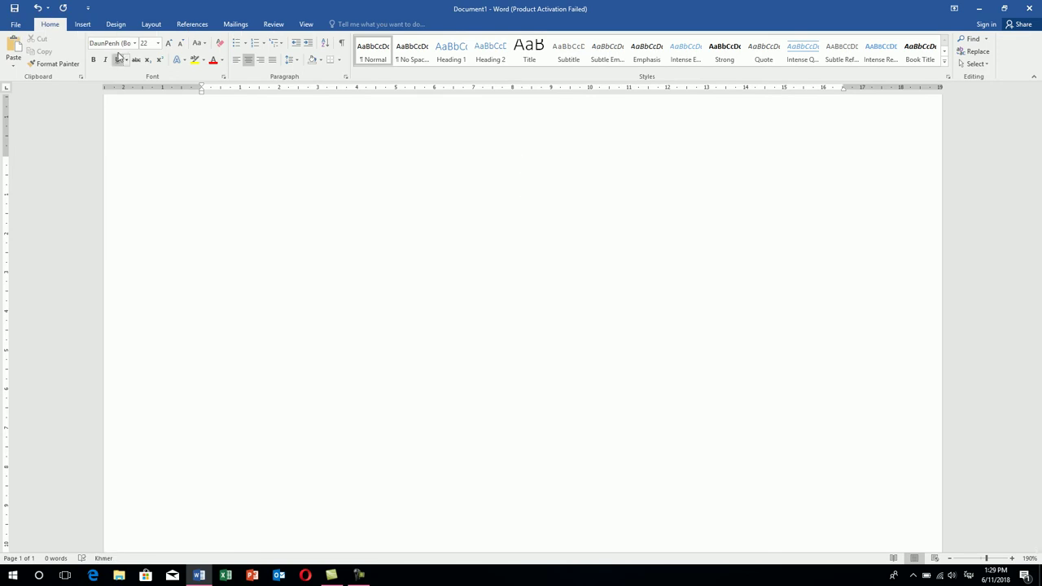
{"action": "left_click", "coordinate": [137, 46]}
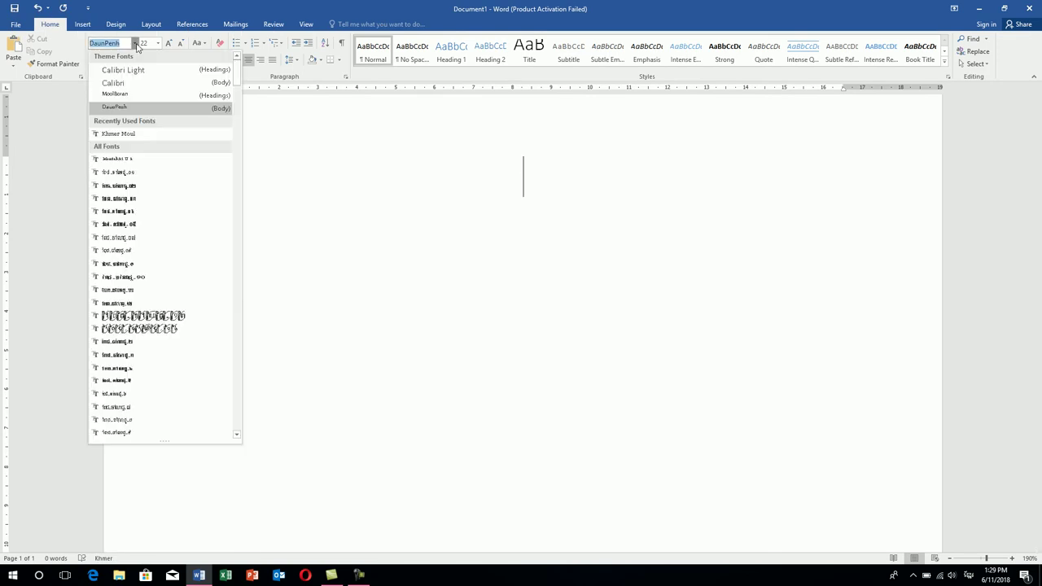
{"action": "left_click", "coordinate": [136, 137]}
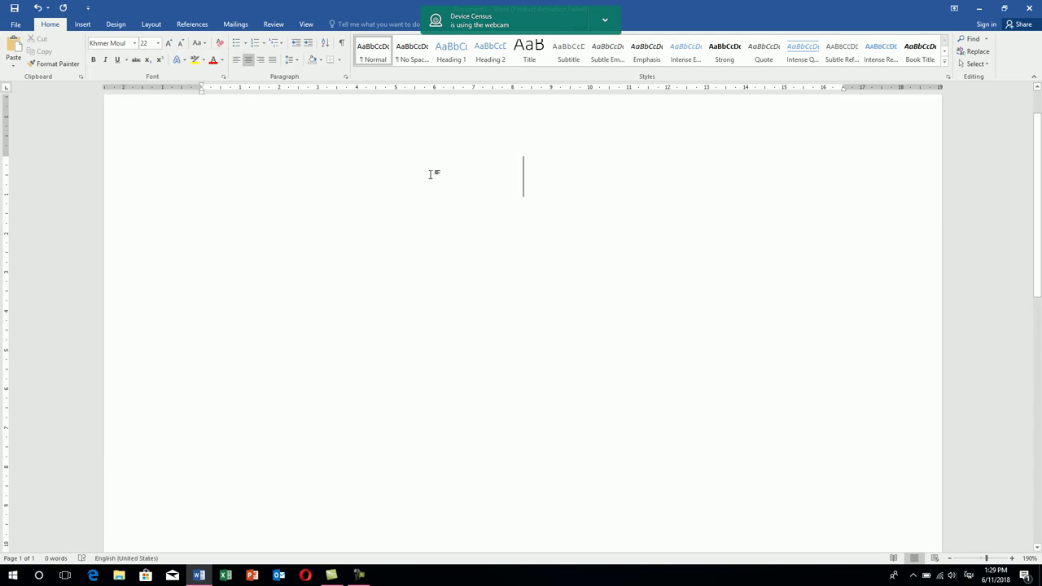
{"action": "type", "text": "ព្រះរាជា"}
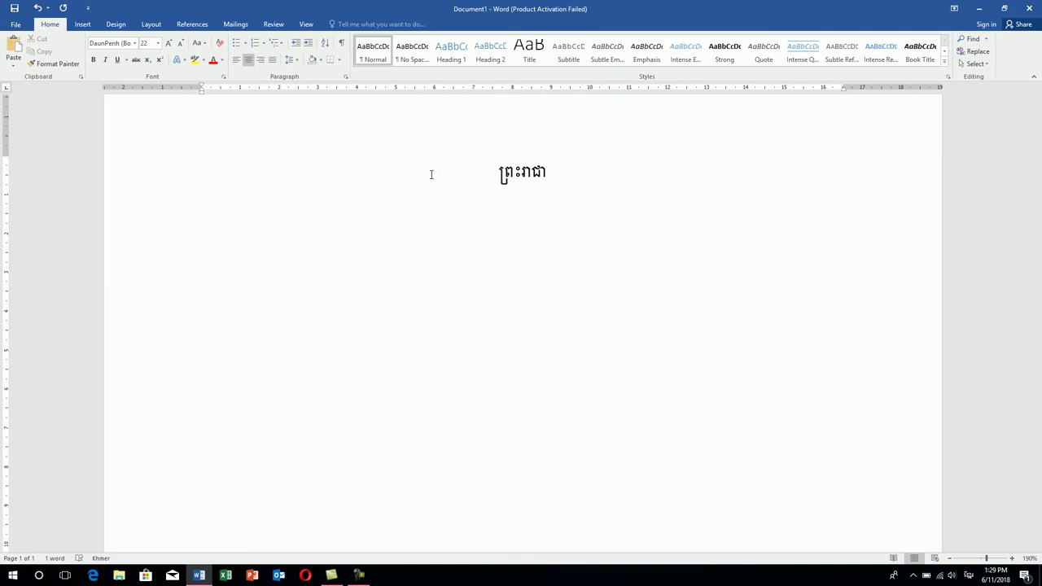
{"action": "type", "text": "ណាចក្រ"}
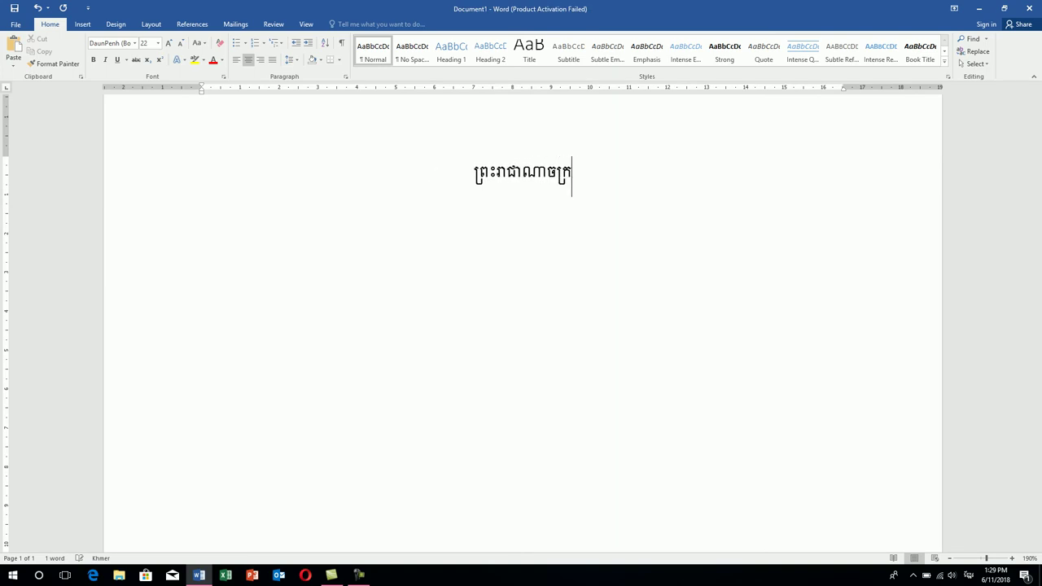
{"action": "type", "text": "កម្"}
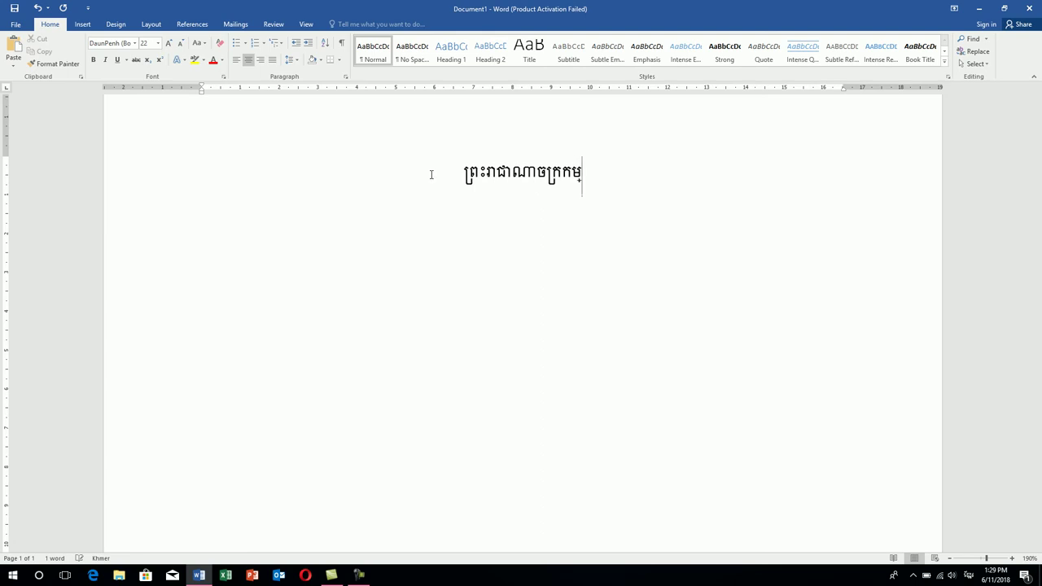
{"action": "type", "text": "ពុជា"}
{"action": "key", "text": "Return"}
- Type the second line ជាតិ សាសនា ព្រះមហាក្សត្រ, correcting typos in the last word
{"action": "type", "text": "ជាតិ"}
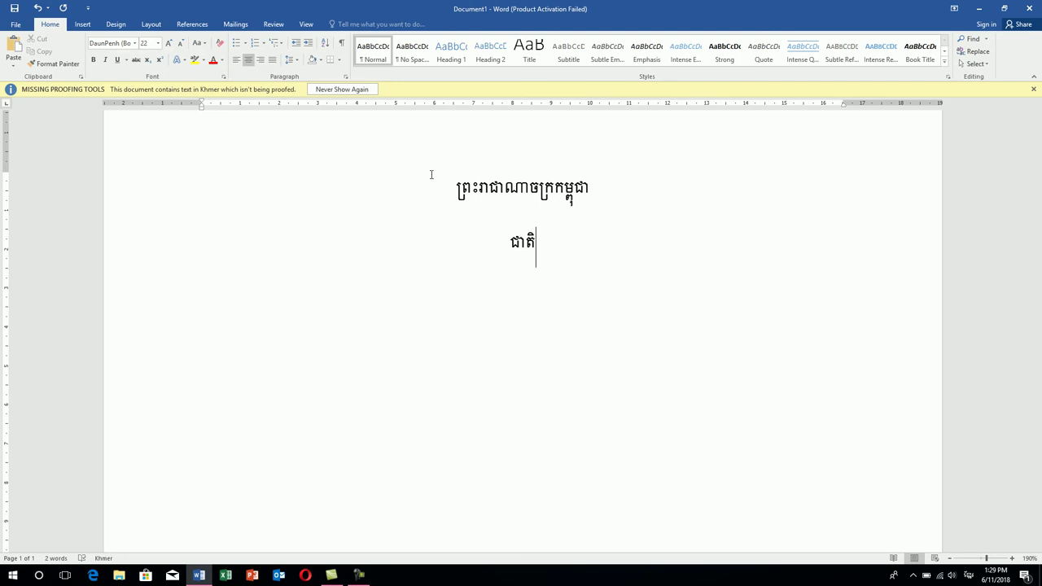
{"action": "type", "text": " សាសនា ព្រះហ"}
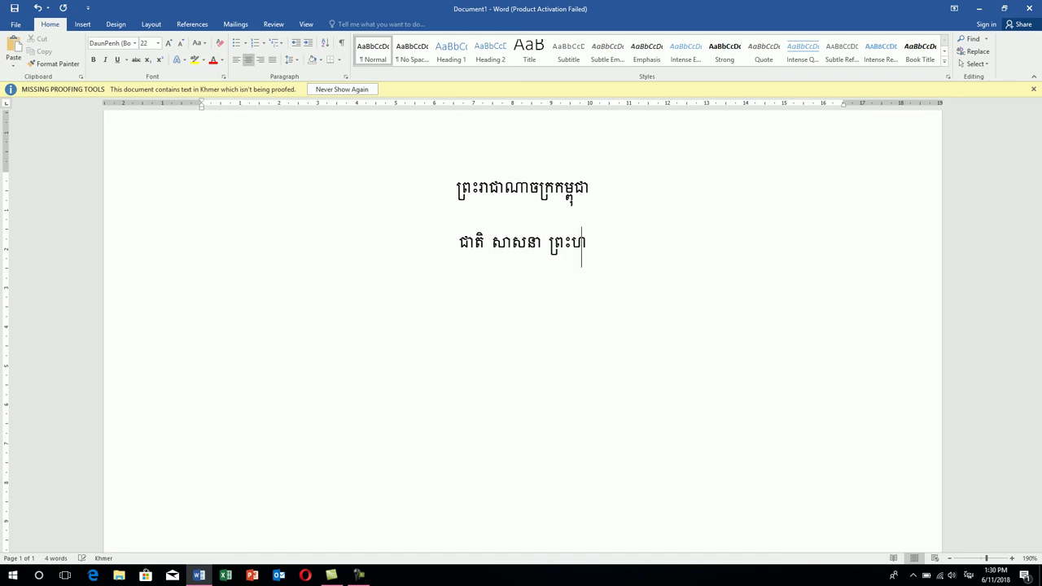
{"action": "key", "text": "BackSpace"}
{"action": "type", "text": "មហា"}
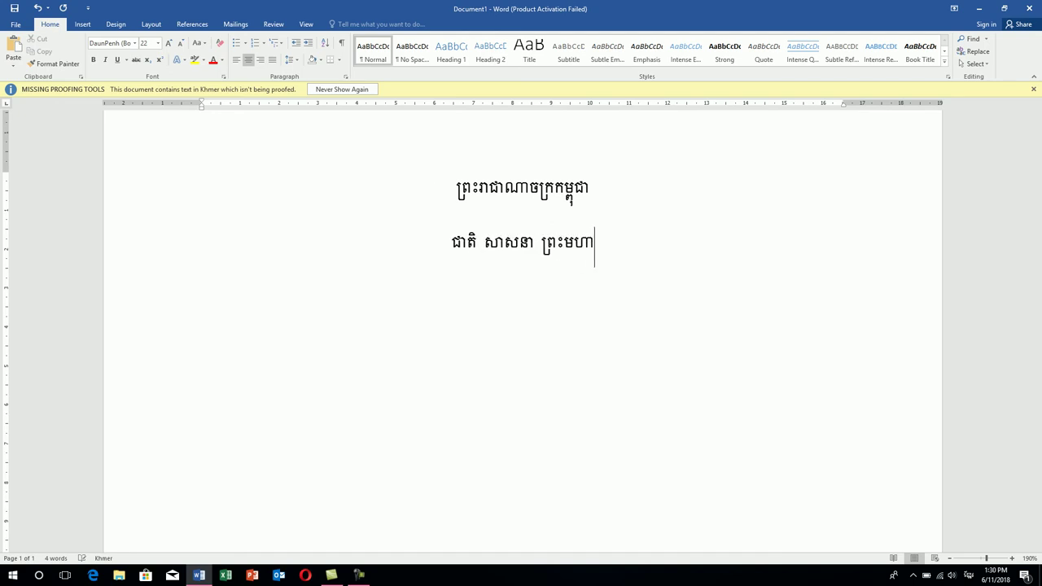
{"action": "type", "text": "ក្រ"}
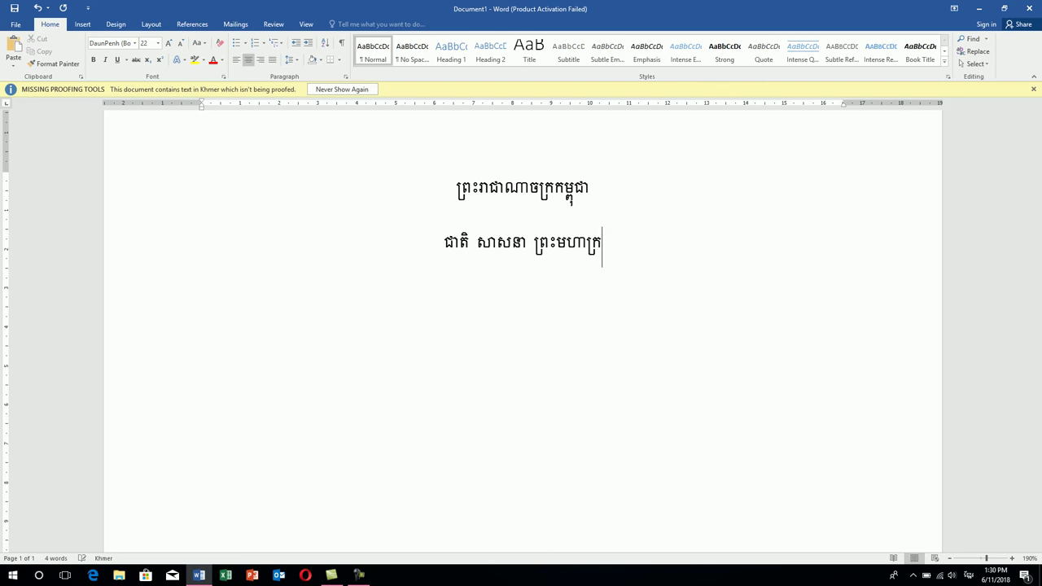
{"action": "type", "text": "ត្"}
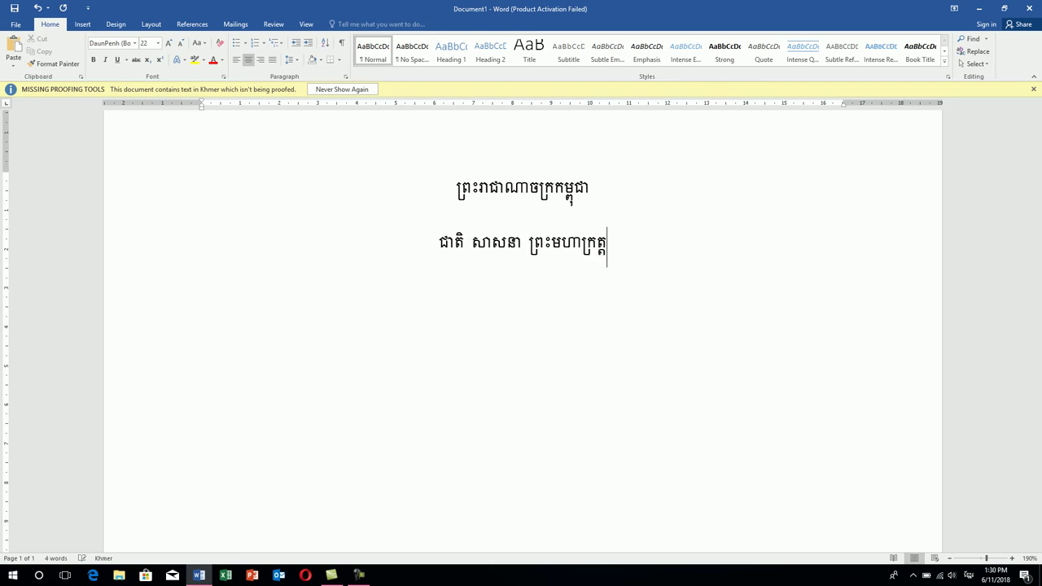
{"action": "type", "text": "យ"}
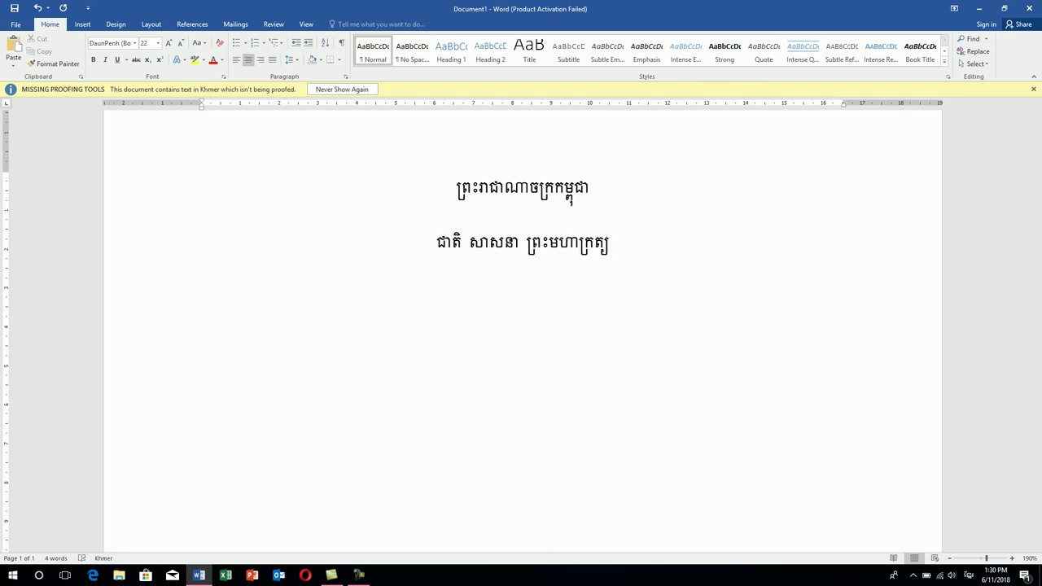
{"action": "key", "text": "BackSpace"}
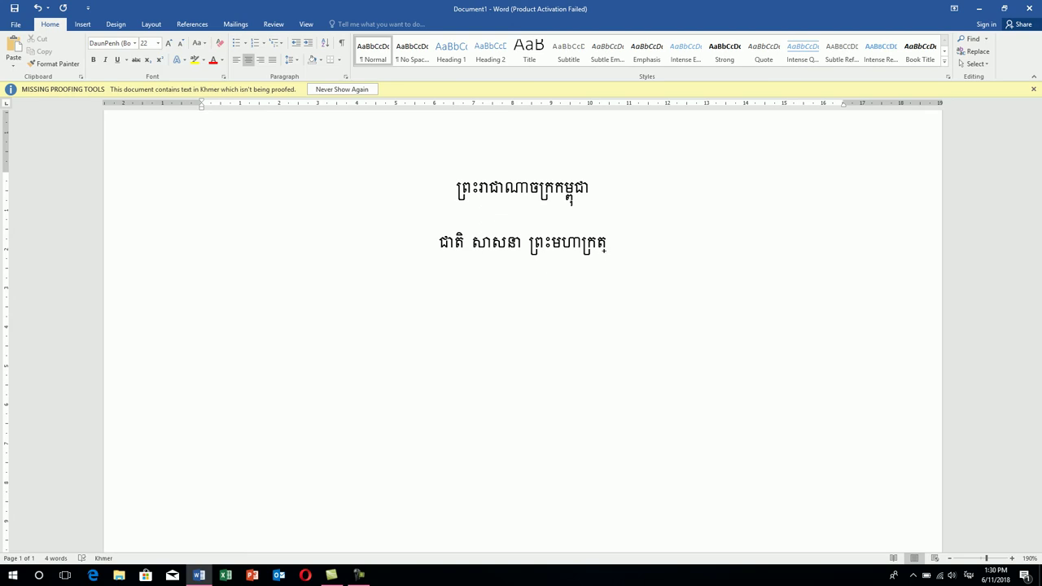
{"action": "key", "text": "BackSpace"}
{"action": "key", "text": "BackSpace"}
{"action": "key", "text": "BackSpace"}
{"action": "type", "text": "ស"}
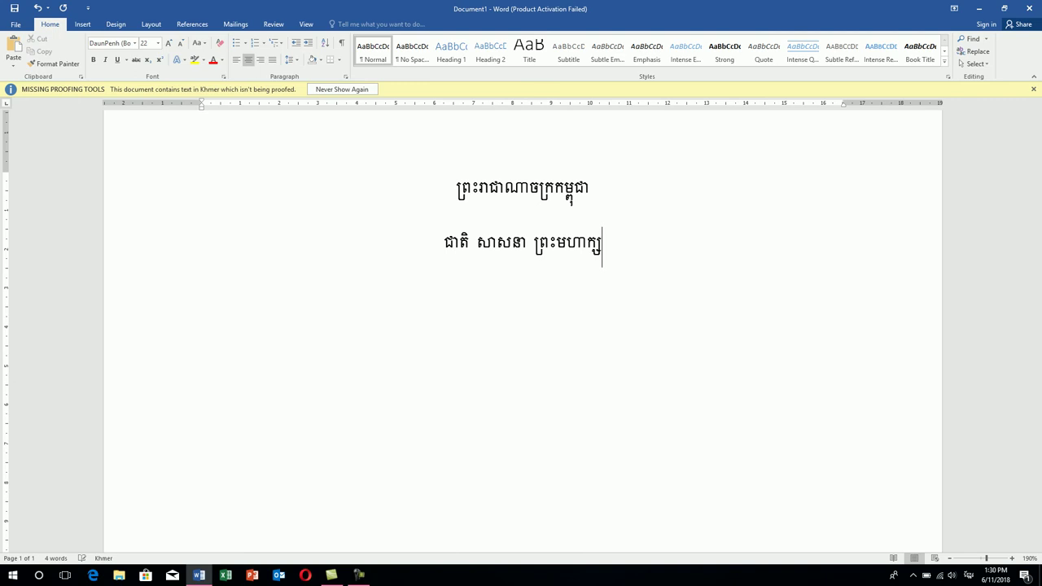
{"action": "type", "text": "ត្រ"}
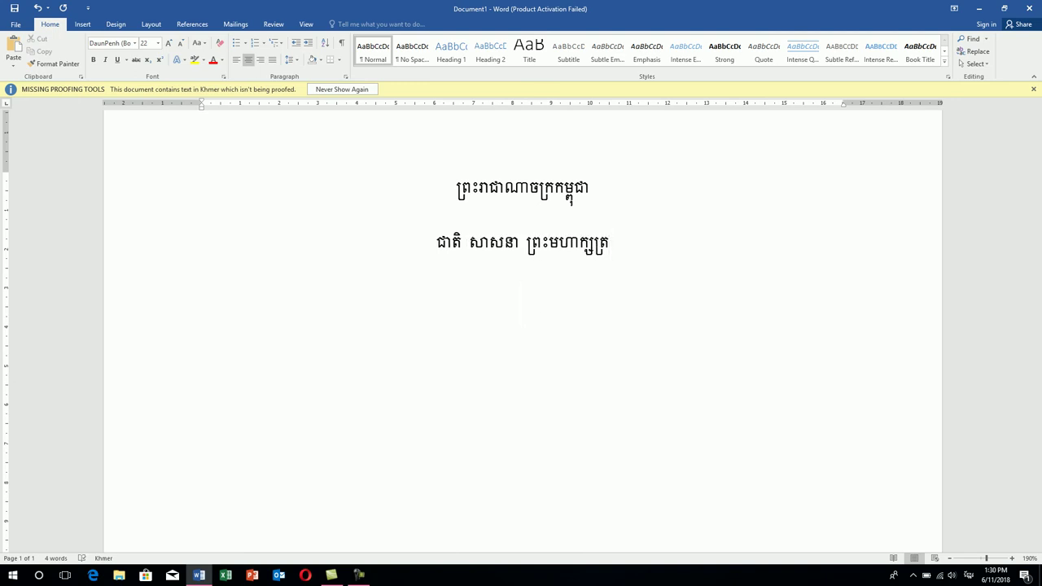
- Set the new line's font to Tacteing and permanently hide the missing proofing tools notice
{"action": "left_click", "coordinate": [138, 45]}
{"action": "left_click", "coordinate": [136, 45]}
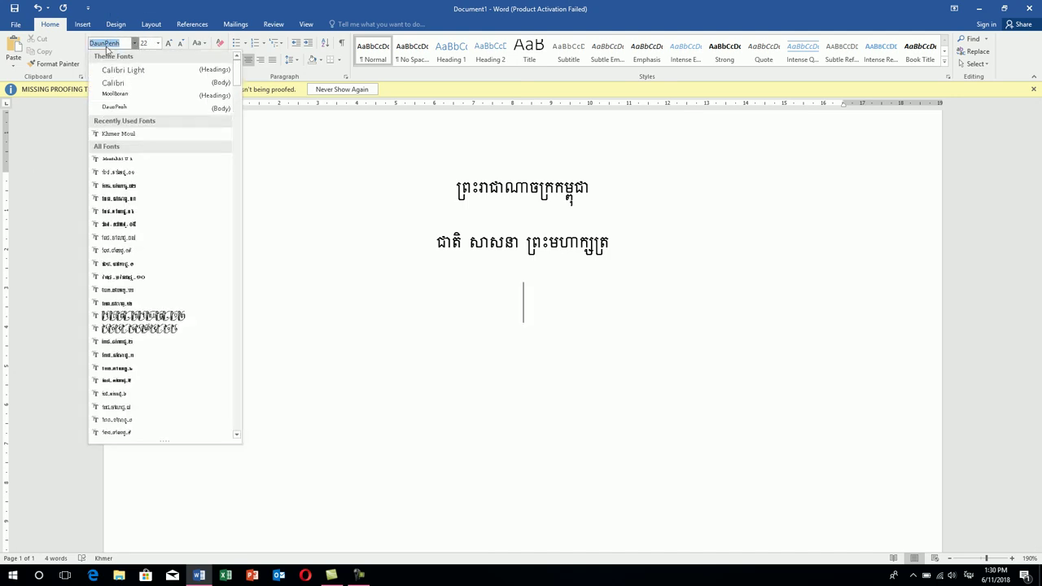
{"action": "left_click", "coordinate": [106, 47]}
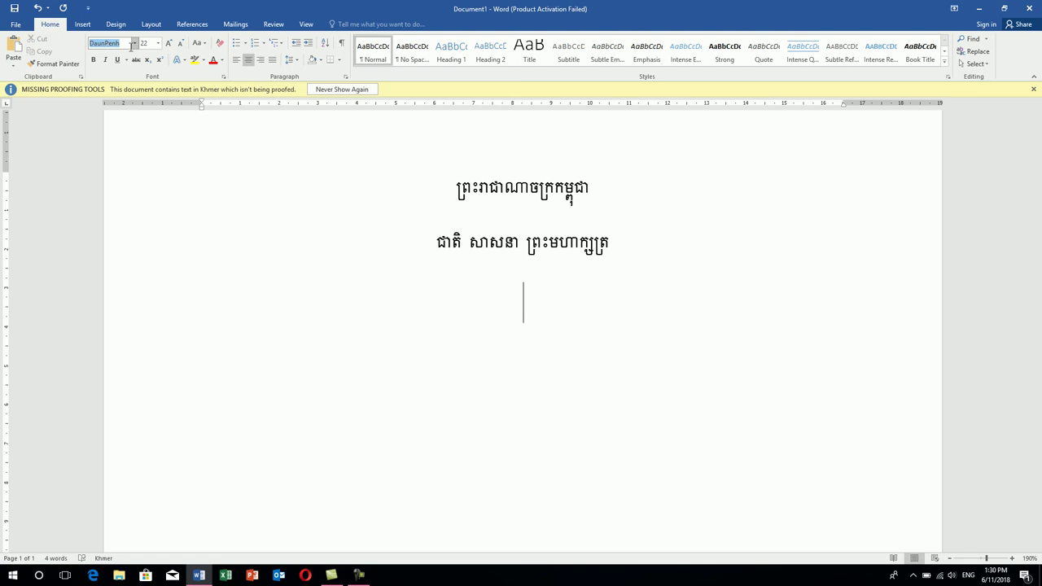
{"action": "type", "text": "Tacteing"}
{"action": "left_click", "coordinate": [119, 47]}
{"action": "key", "text": "Return"}
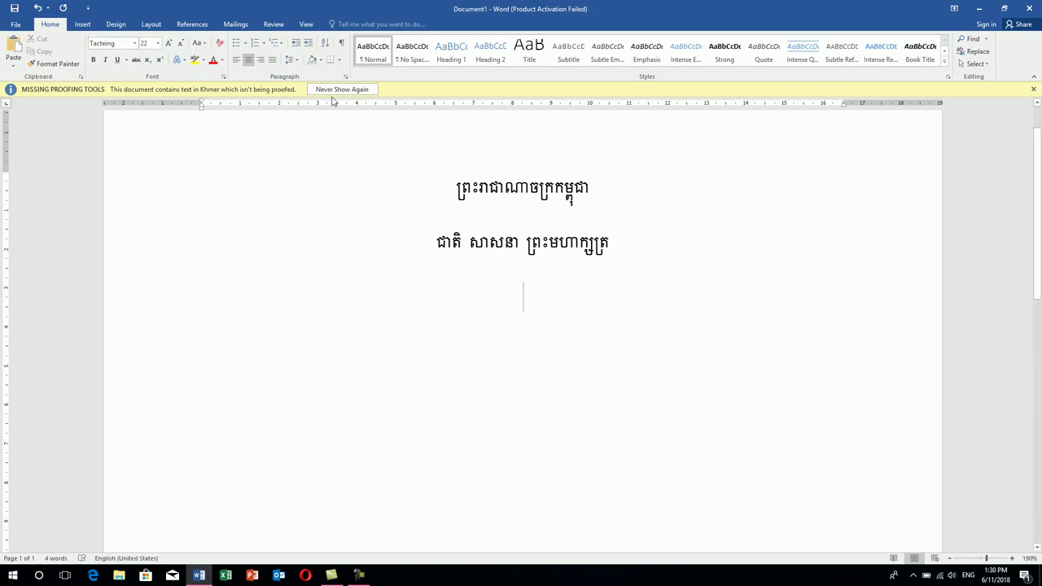
{"action": "left_click", "coordinate": [350, 91]}
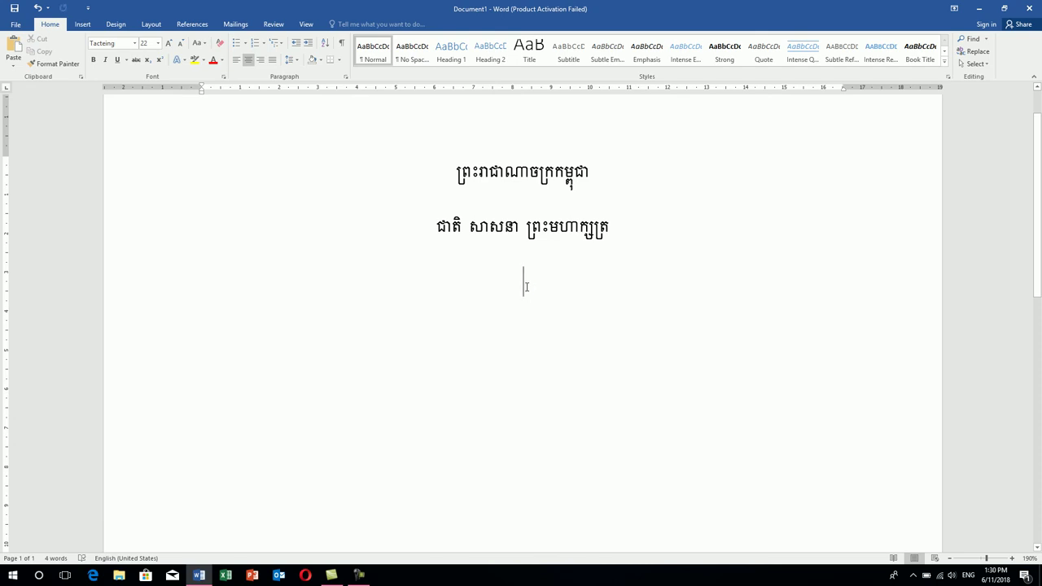
- Type 'a' in Tacteing to add the ornament divider and zoom the page to 310%
{"action": "type", "text": "a"}
{"action": "left_click", "coordinate": [1012, 558]}
{"action": "left_click", "coordinate": [1011, 558]}
{"action": "left_click", "coordinate": [1011, 558]}
{"action": "left_click", "coordinate": [1011, 558]}
{"action": "left_click", "coordinate": [1011, 558]}
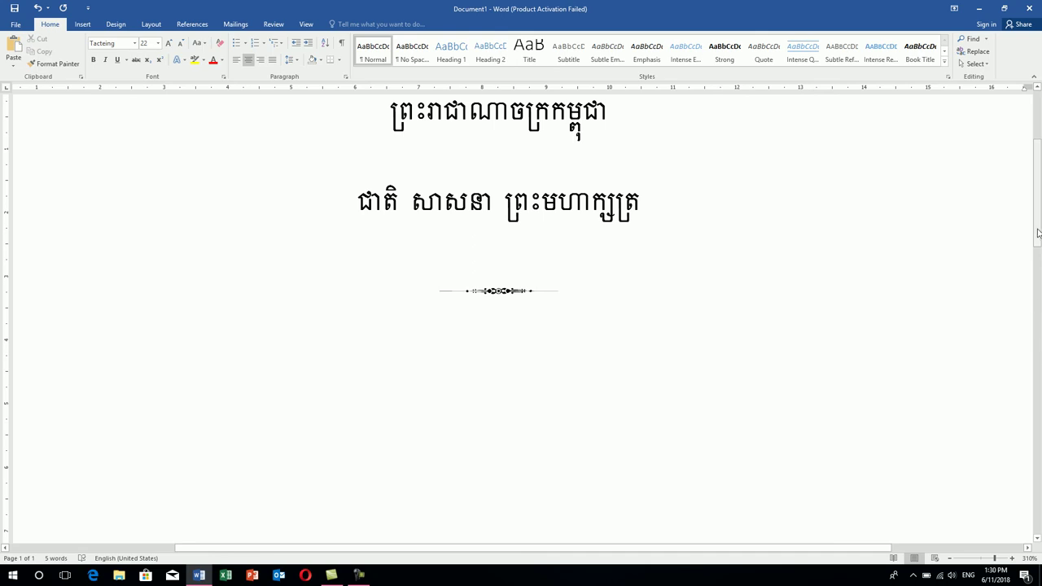
{"action": "left_click_drag", "start_coordinate": [1038, 234], "coordinate": [1038, 198]}
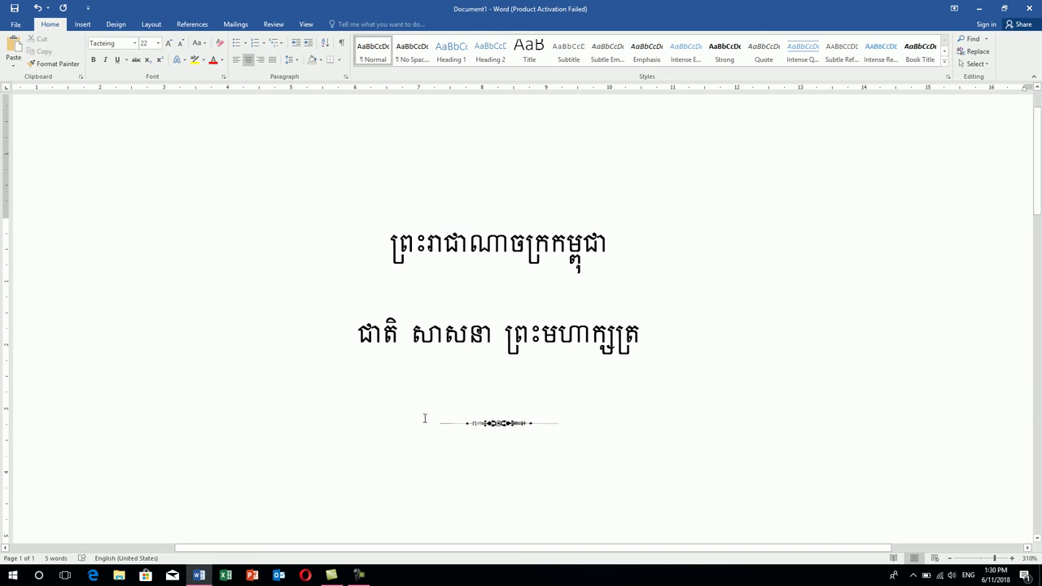